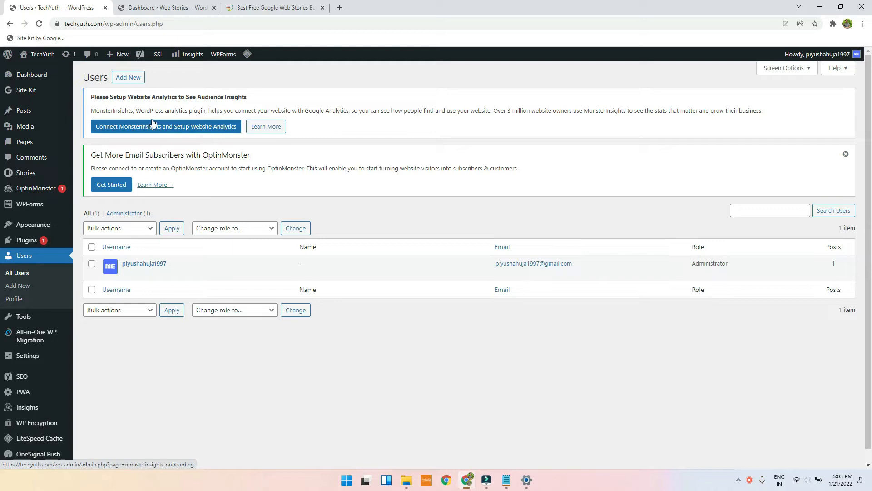
Step: Open the Add New User form and enter the new username and the user's e-mail address
left_click(142, 82)
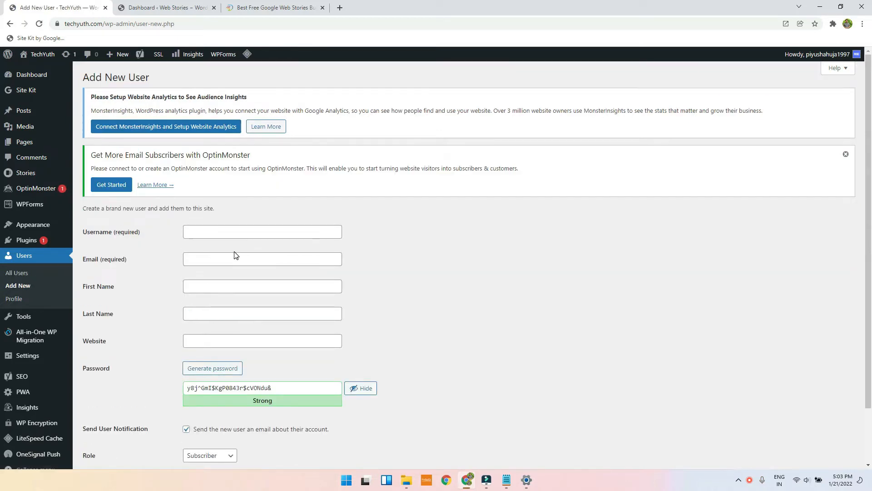
left_click(212, 229)
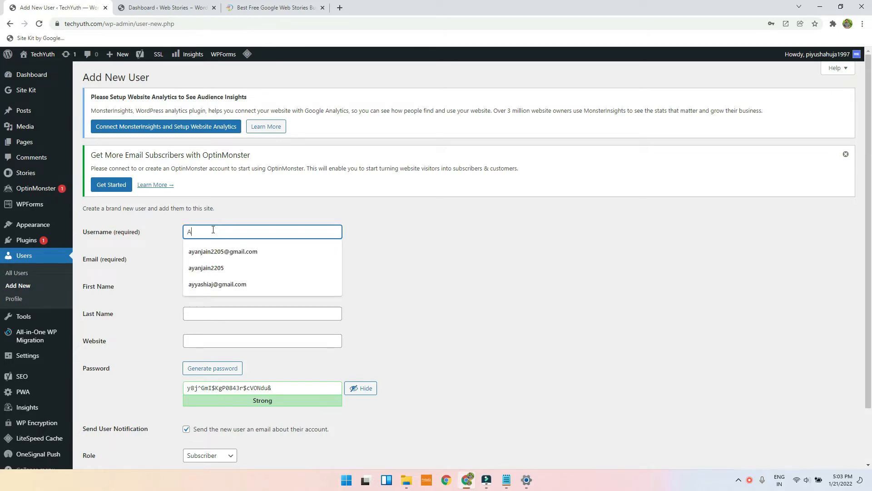
type("Ayush")
key("Tab")
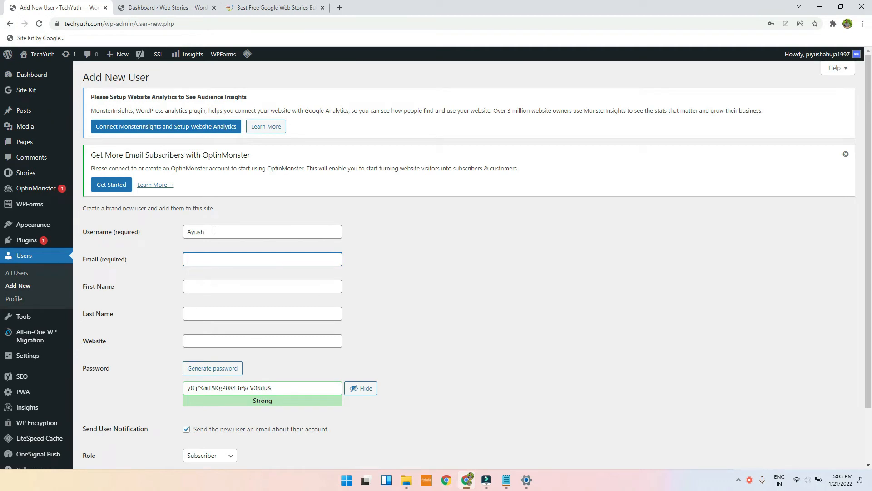
type("A")
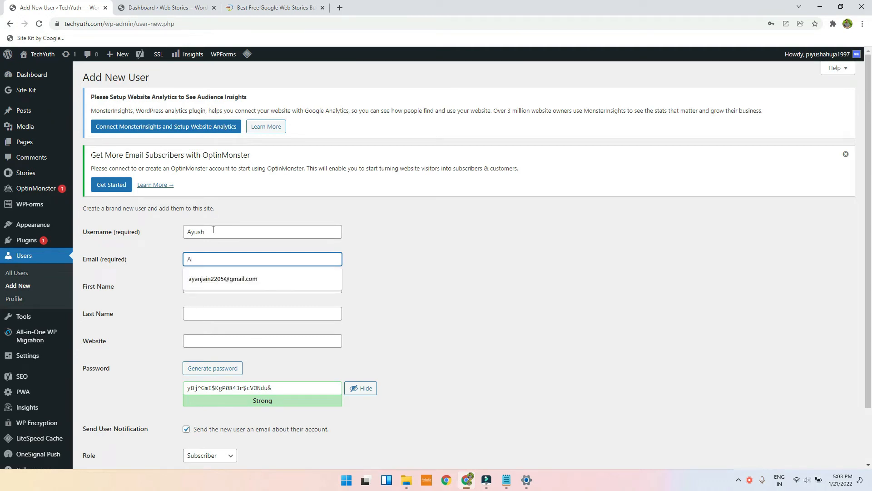
key("BackSpace")
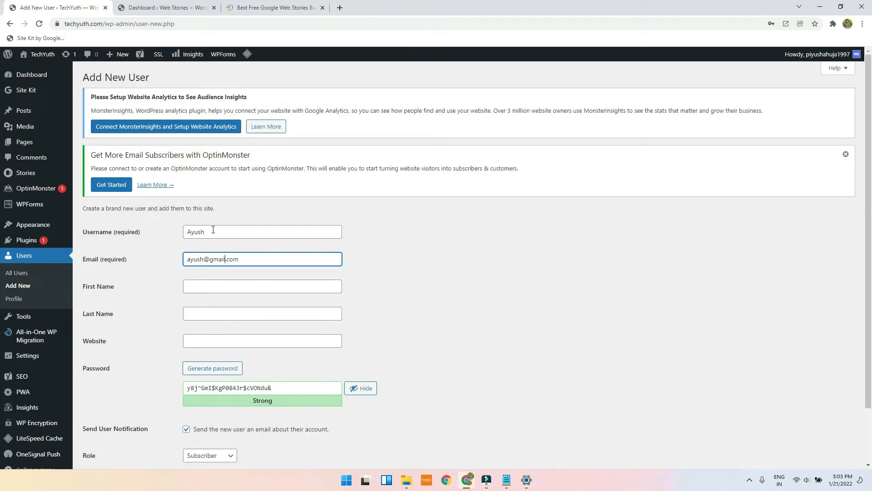
Step: Fill in the new user's first name and dismiss the last-name suggestions
key("Tab")
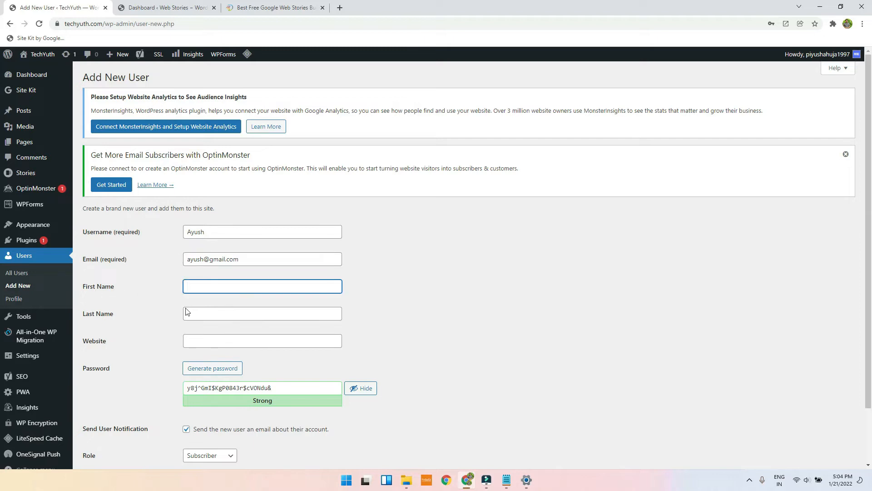
type("A")
left_click(224, 229)
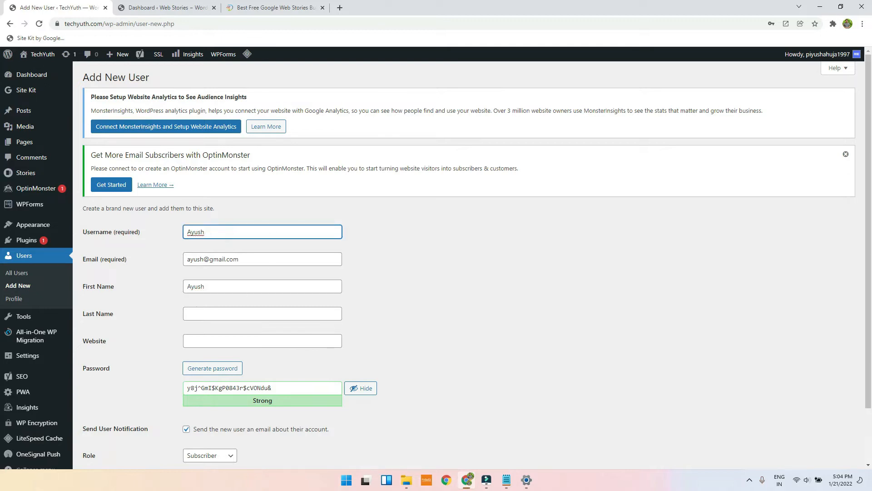
left_click(200, 316)
scroll(494, 255, "down", 1)
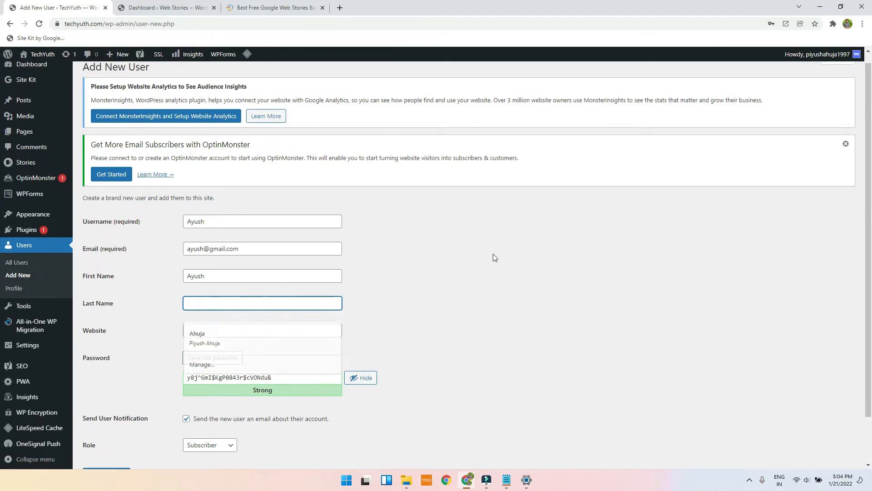
left_click(443, 315)
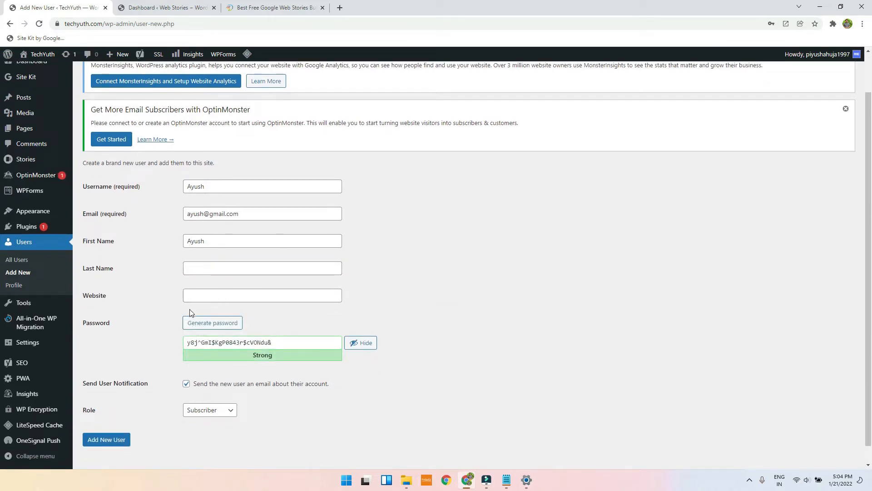
Step: Replace the generated password with a simple one and confirm use of the weak password
left_click_drag(287, 338, 146, 347)
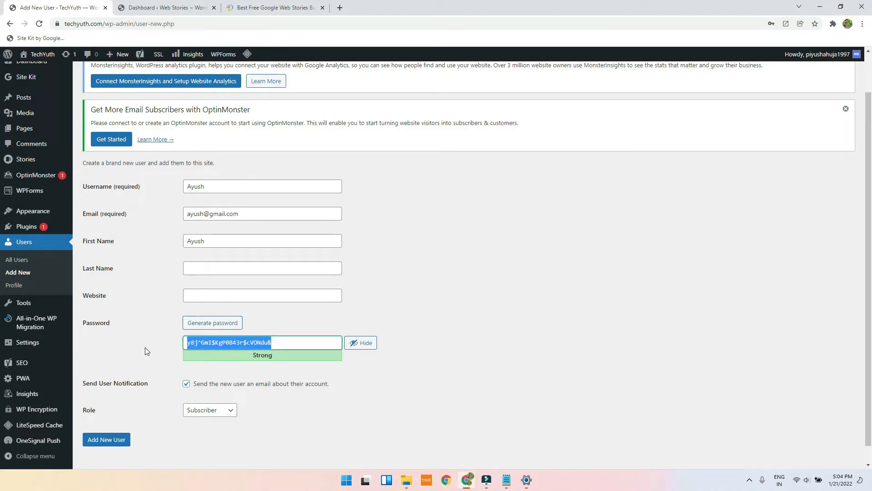
left_click(204, 328)
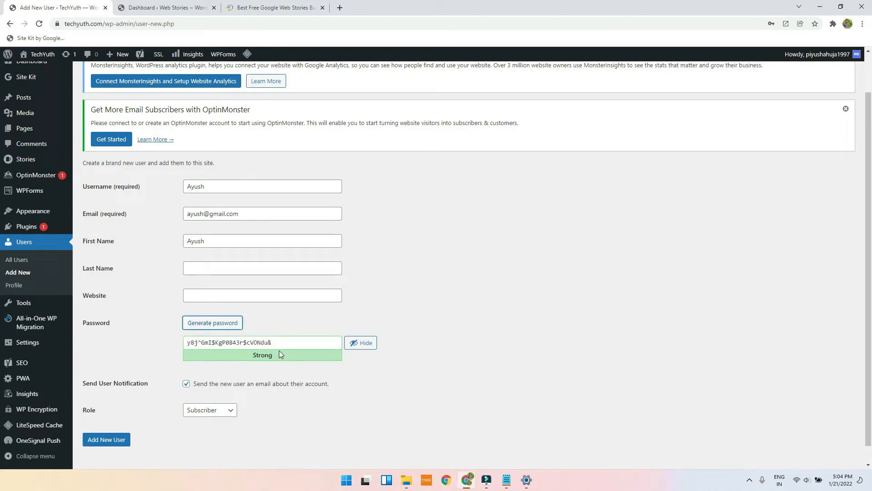
left_click_drag(286, 343, 180, 345)
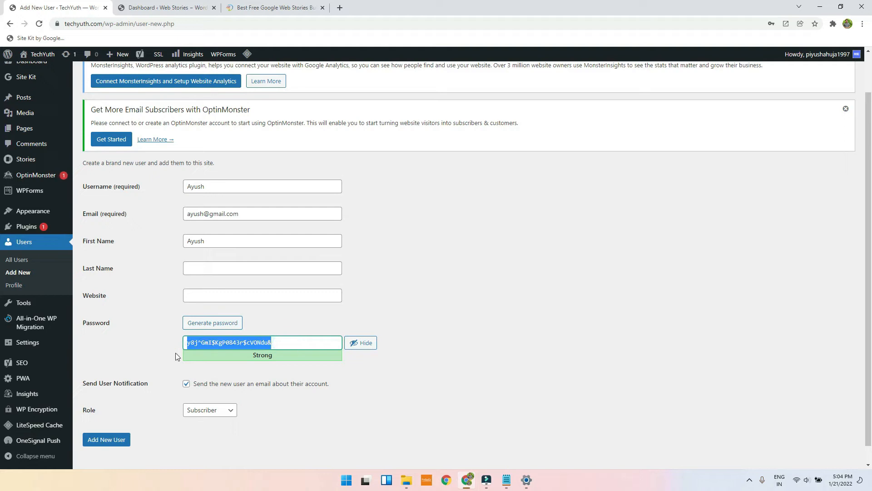
key("BackSpace")
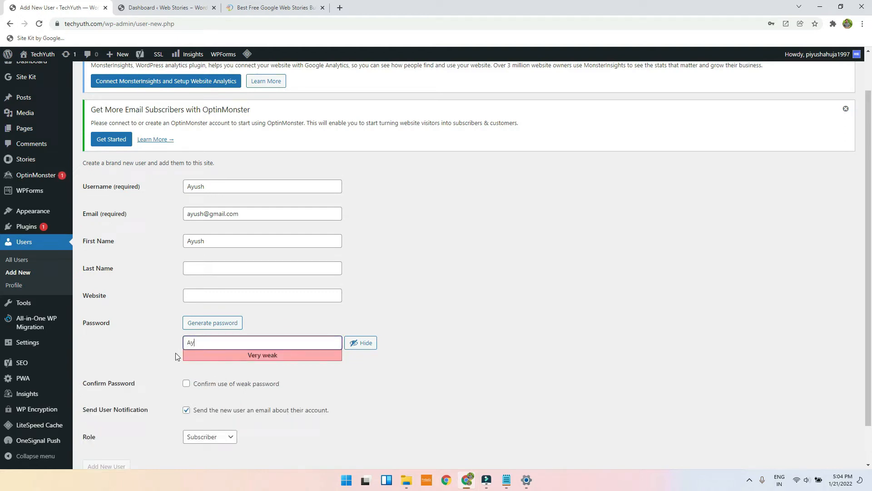
left_click(186, 384)
Step: Untick Send User Notification, set the role to Administrator and create the user
scroll(423, 348, "down", 1)
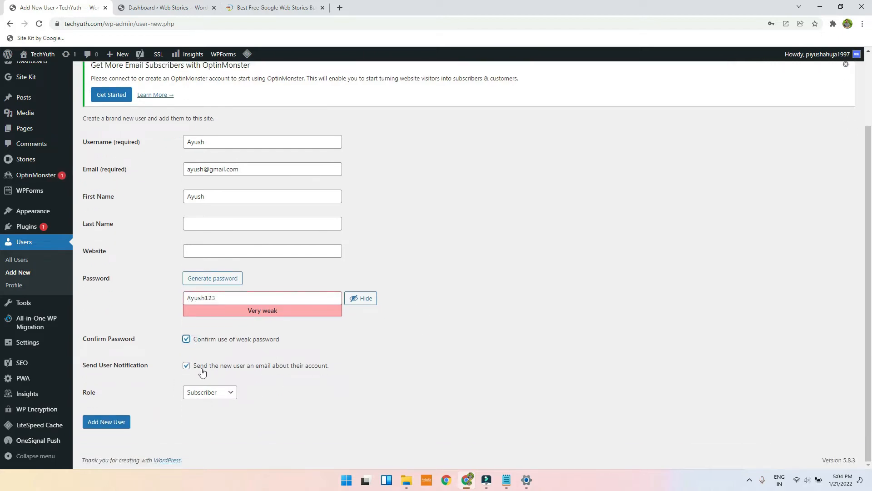
left_click(185, 369)
left_click_drag(253, 166, 123, 160)
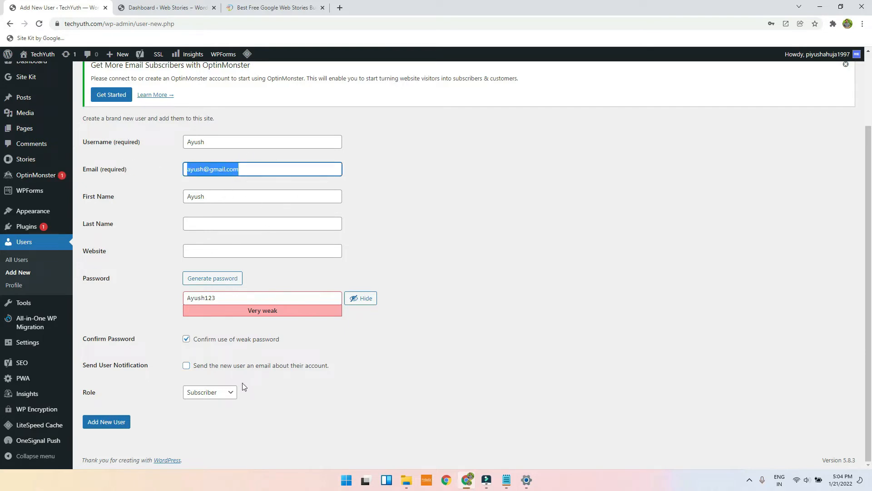
left_click(211, 392)
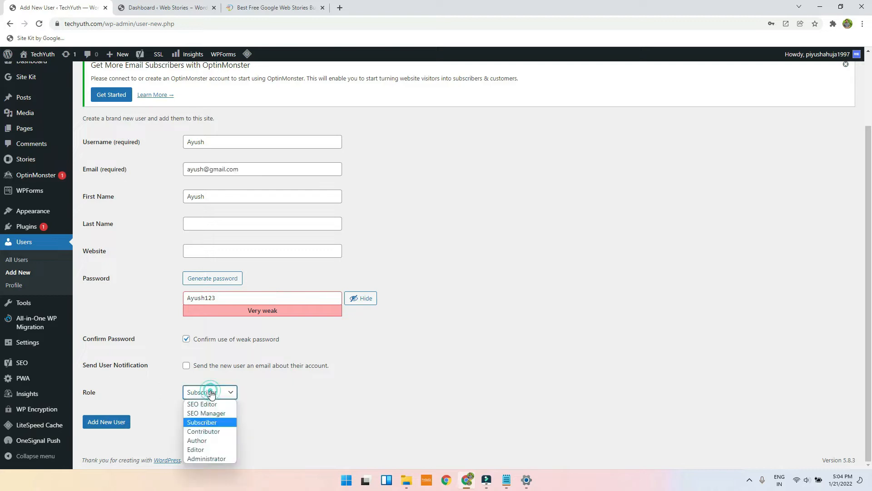
left_click(199, 459)
left_click(99, 429)
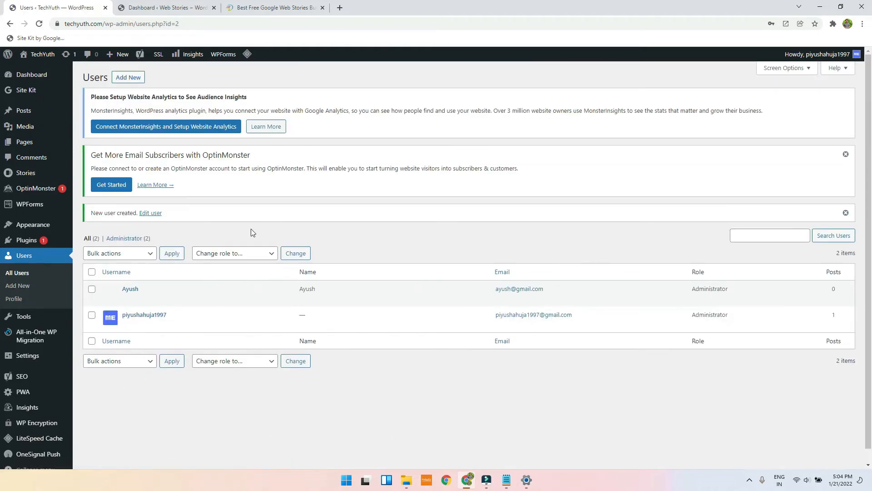
Step: Dismiss Chrome's password prompt and open techyuth.com/wp-admin in a private window
left_click(514, 153)
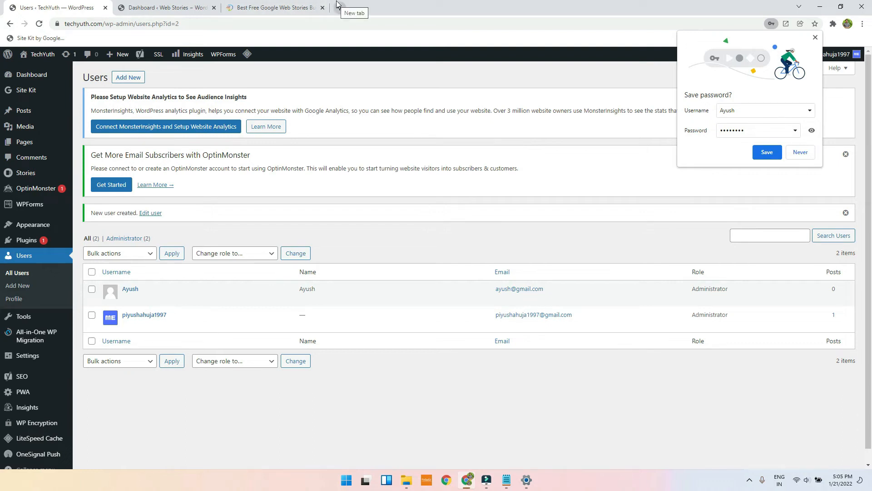
key("ctrl+shift+n")
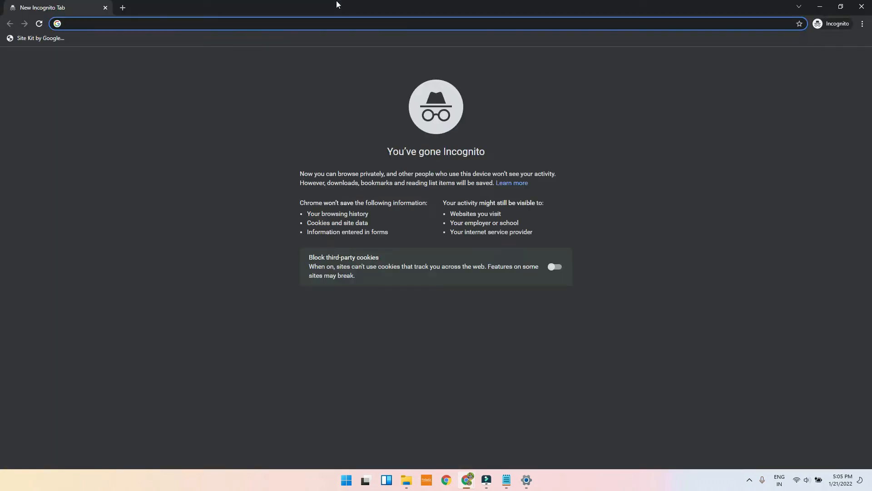
type("techyuth.com")
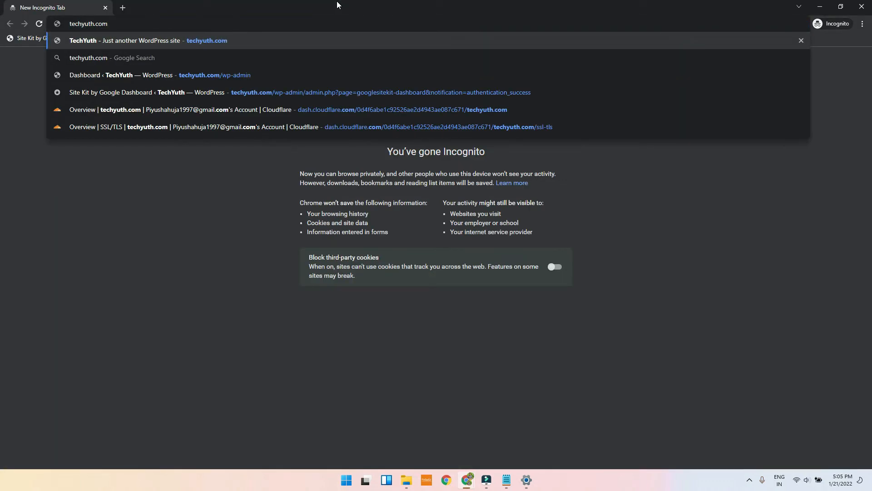
type("/wp-adm")
key("Return")
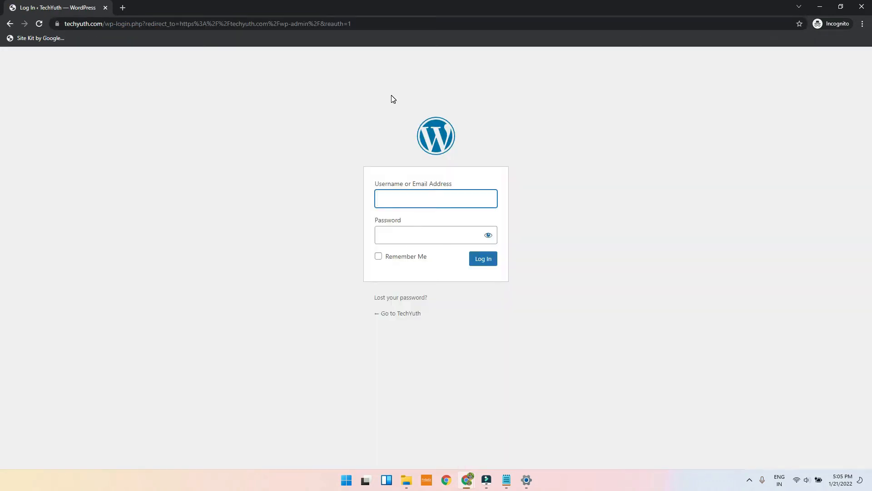
Step: Log in as the new user with Remember Me, decline the PWA popup, then minimise the window
type("Ayush")
key("Tab")
type("*")
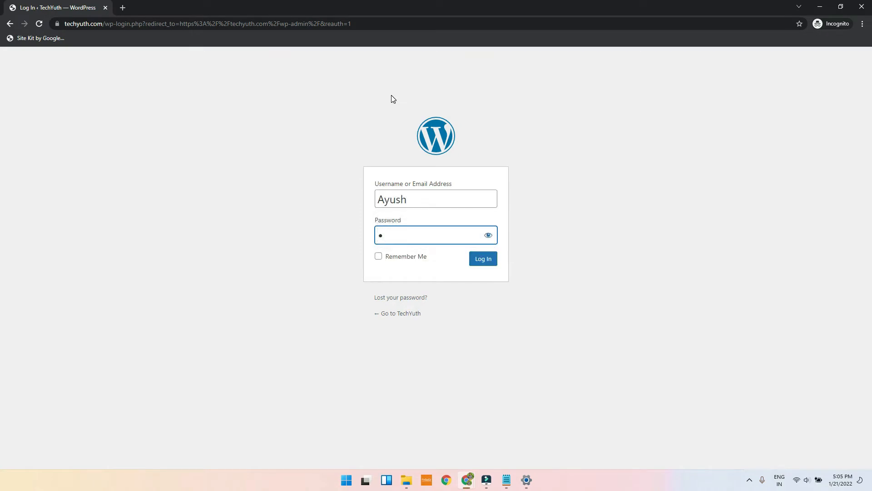
type("******")
left_click(489, 233)
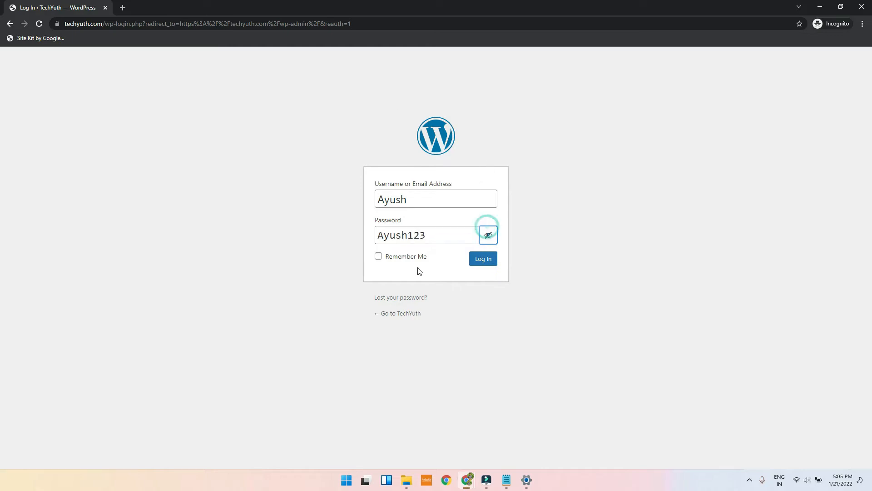
left_click(404, 257)
left_click(480, 262)
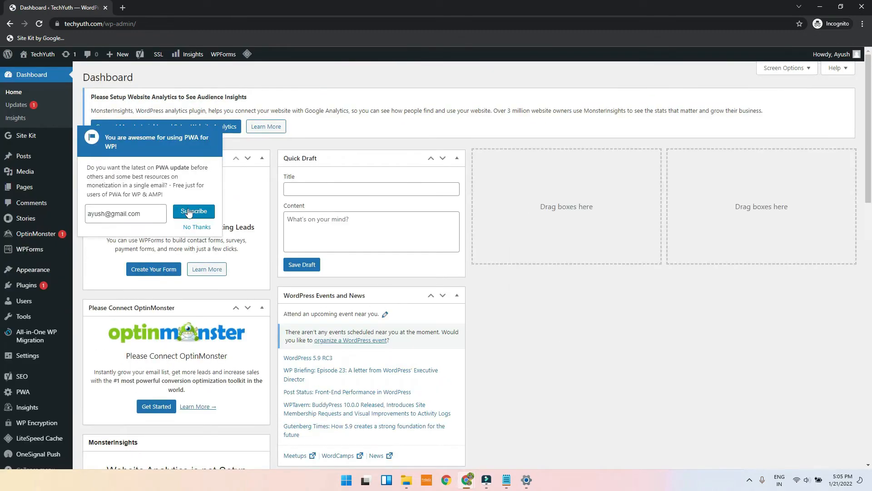
left_click(196, 226)
scroll(97, 225, "down", 5)
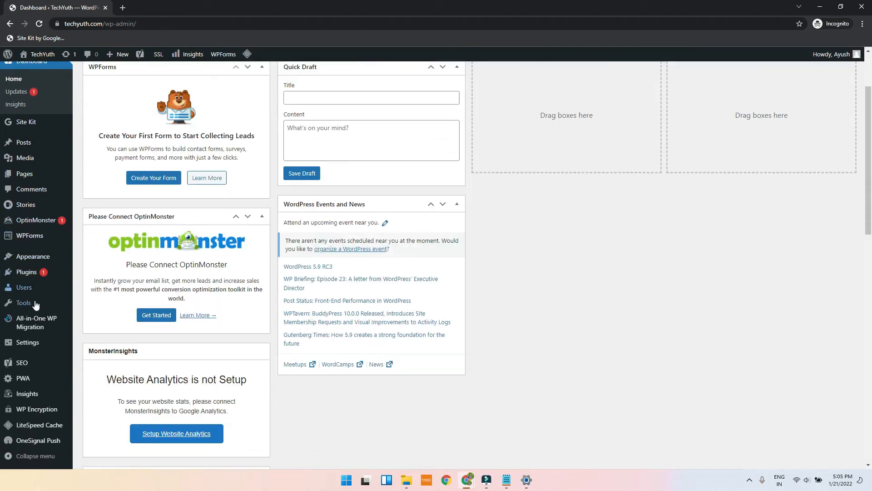
scroll(30, 251, "up", 5)
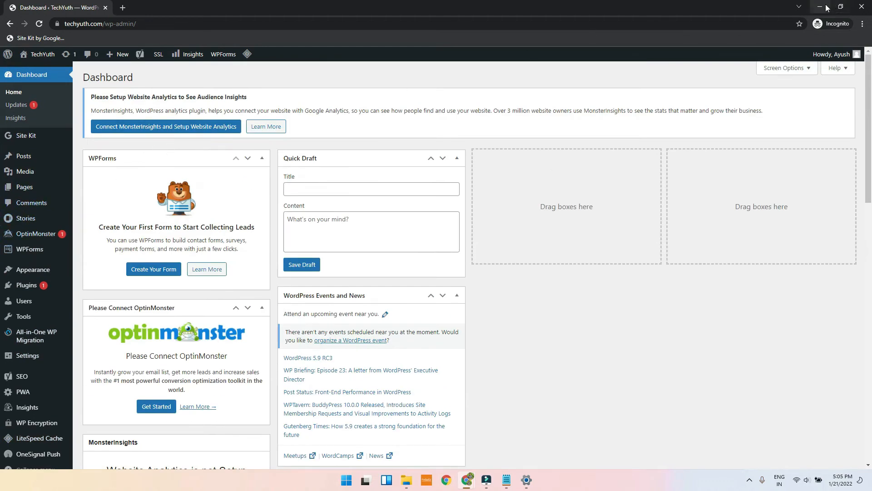
left_click(820, 7)
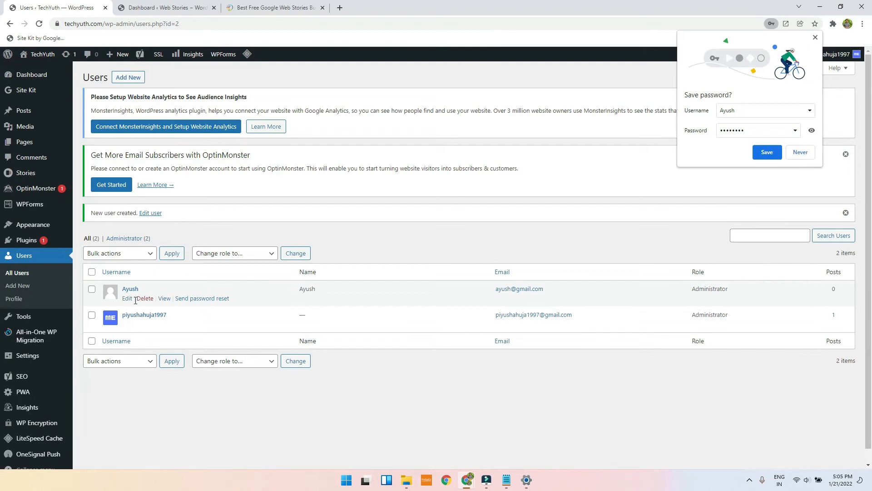
Step: Set the new user's role to Author, click Update User, then return to Web Stories Settings
left_click(127, 297)
scroll(189, 305, "down", 8)
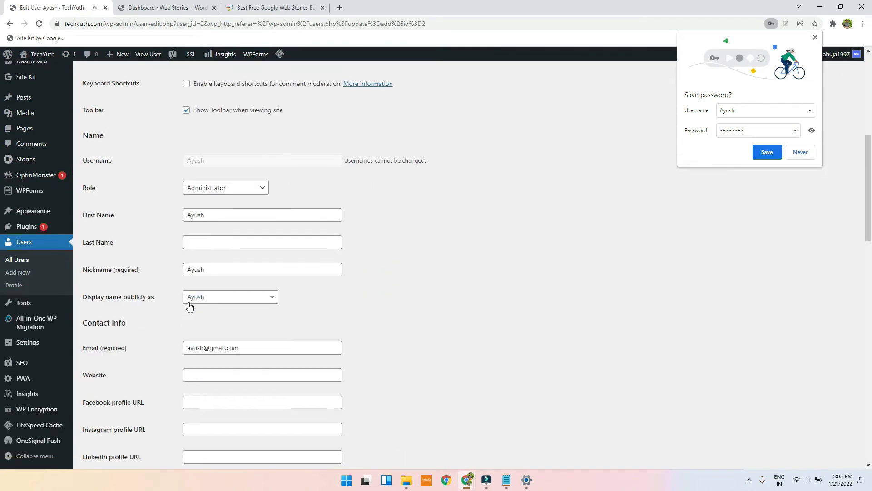
scroll(197, 303, "down", 10)
scroll(197, 303, "down", 6)
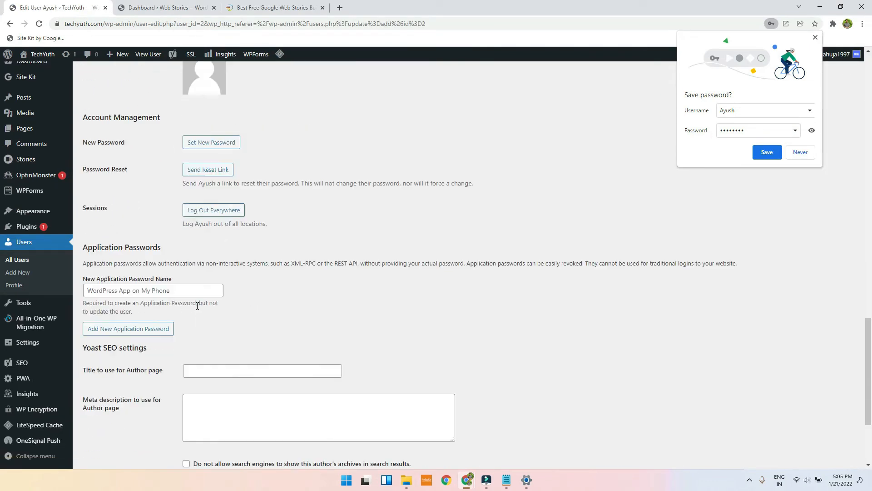
scroll(205, 273, "down", 3)
scroll(206, 268, "up", 20)
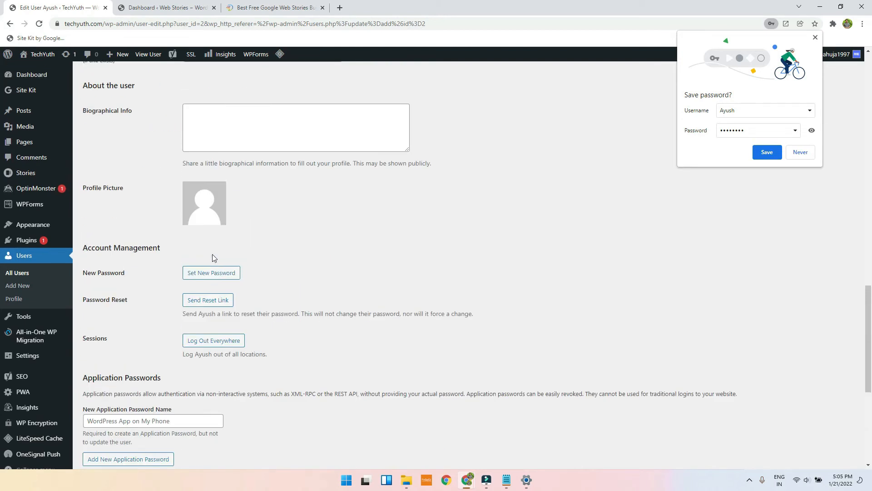
scroll(206, 273, "up", 2)
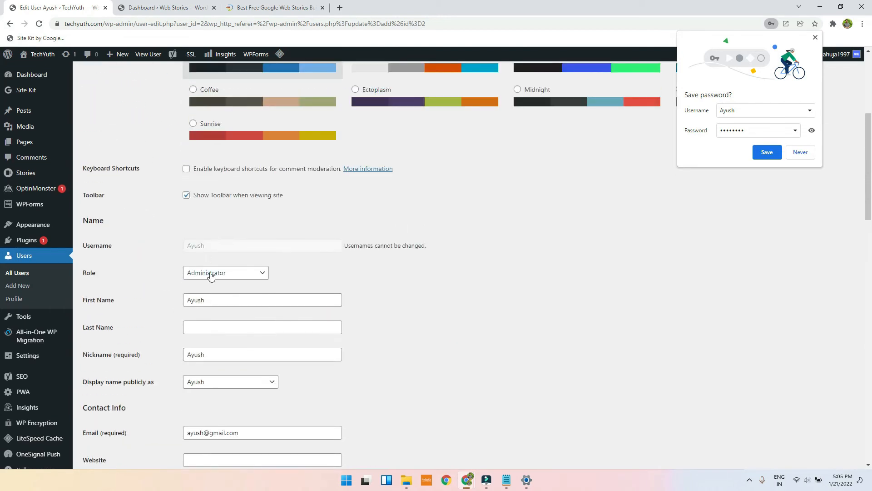
left_click(211, 272)
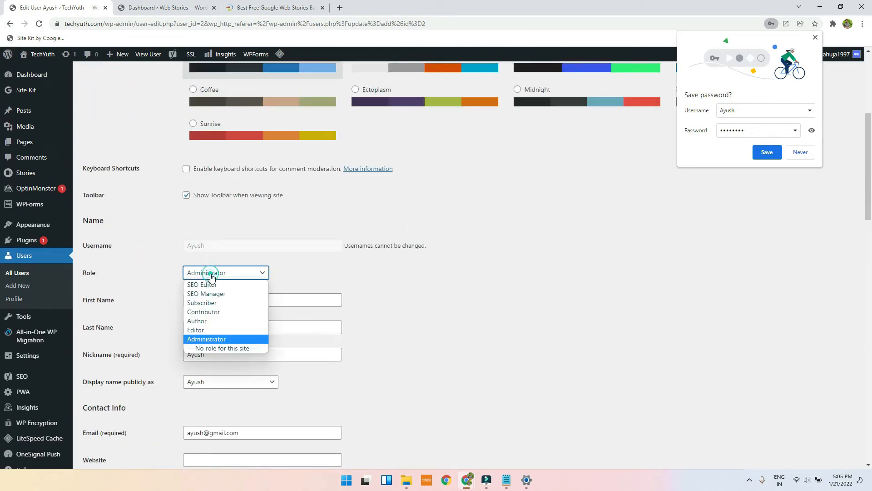
left_click(209, 321)
scroll(500, 277, "down", 15)
scroll(482, 284, "down", 6)
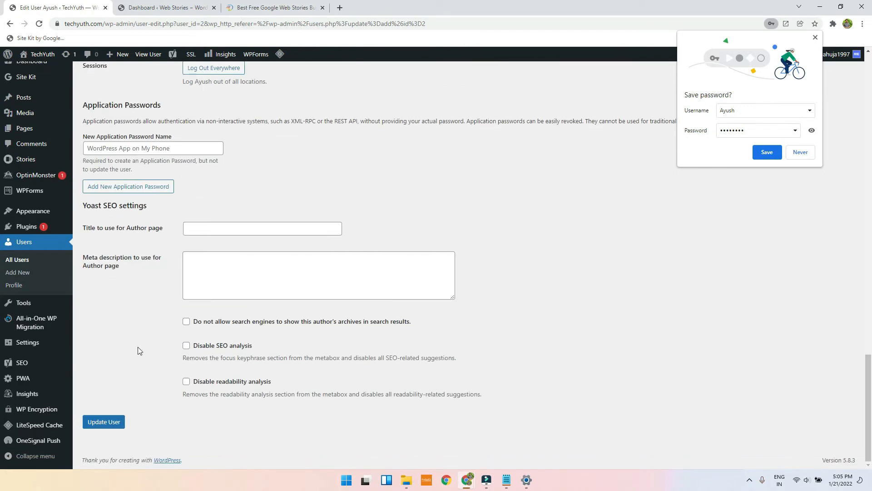
left_click(116, 421)
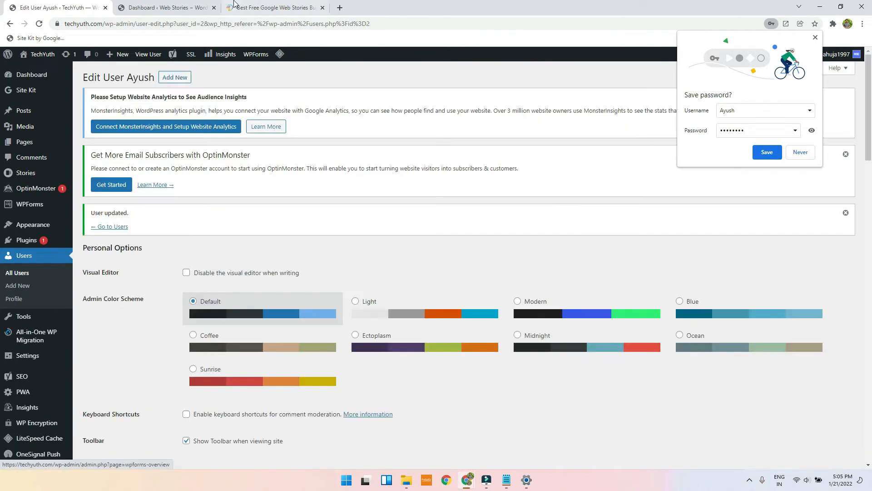
left_click(163, 7)
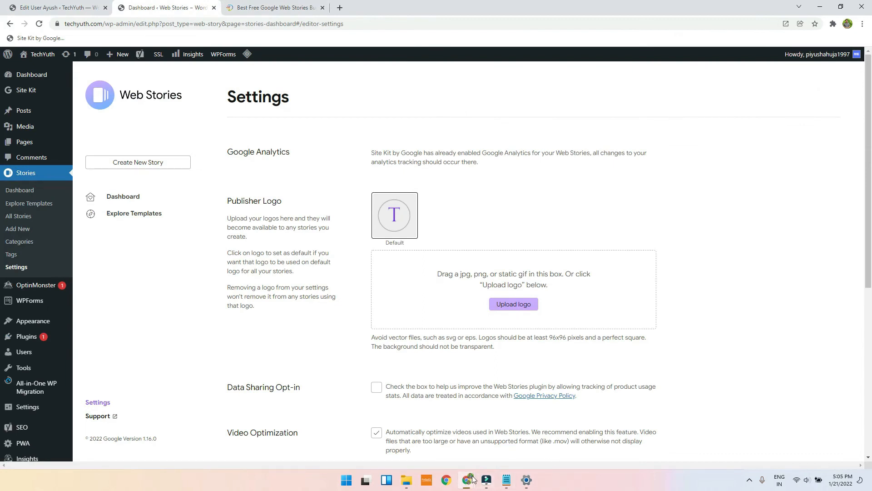
Step: Reload the incognito Dashboard to show the Author's reduced menus, then open Posts
mouse_move(468, 479)
left_click(511, 434)
left_click(39, 25)
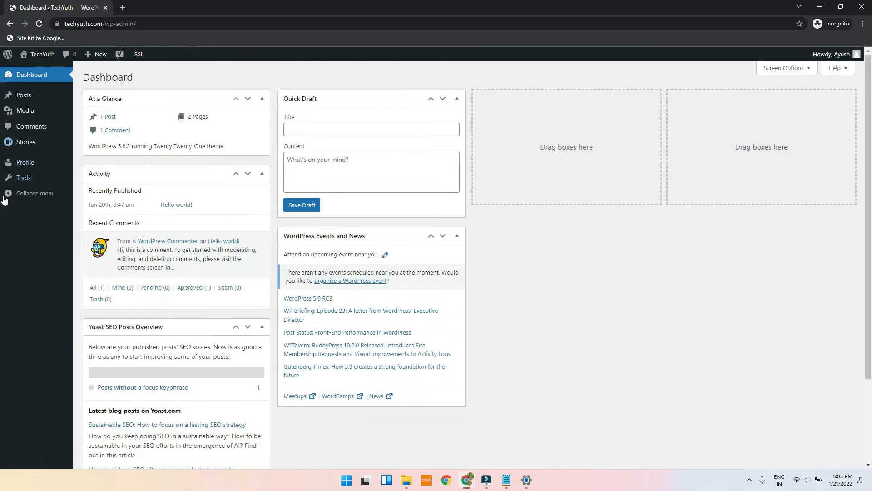
mouse_move(23, 73)
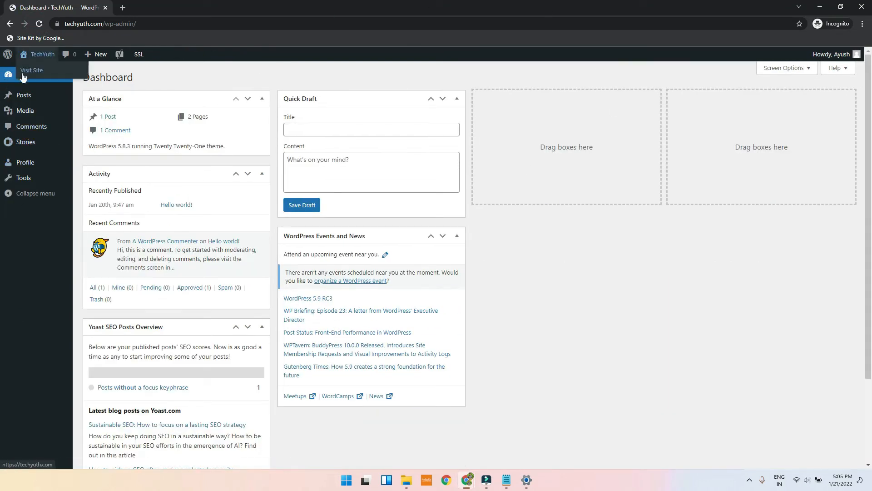
mouse_move(27, 93)
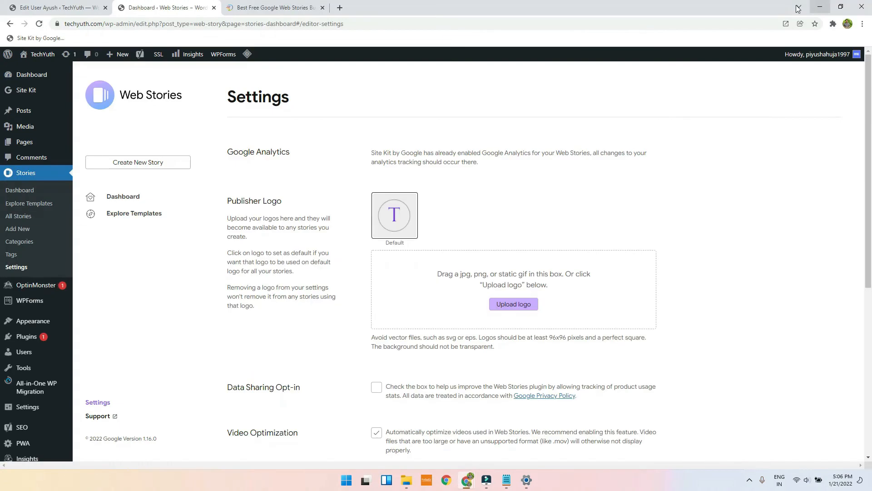
left_click(820, 7)
left_click(516, 431)
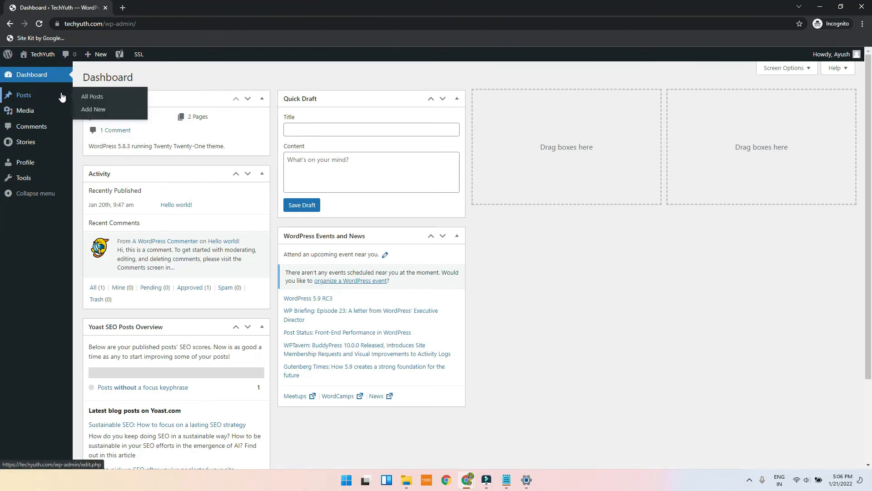
mouse_move(25, 113)
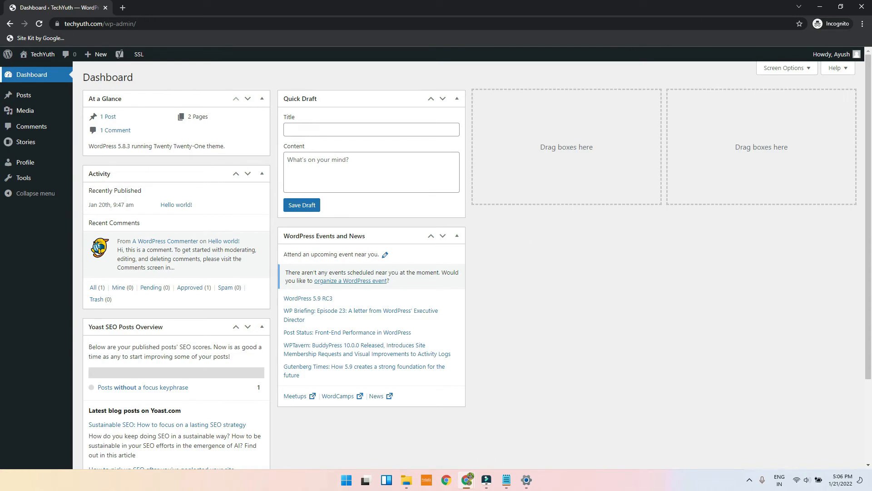
left_click(18, 100)
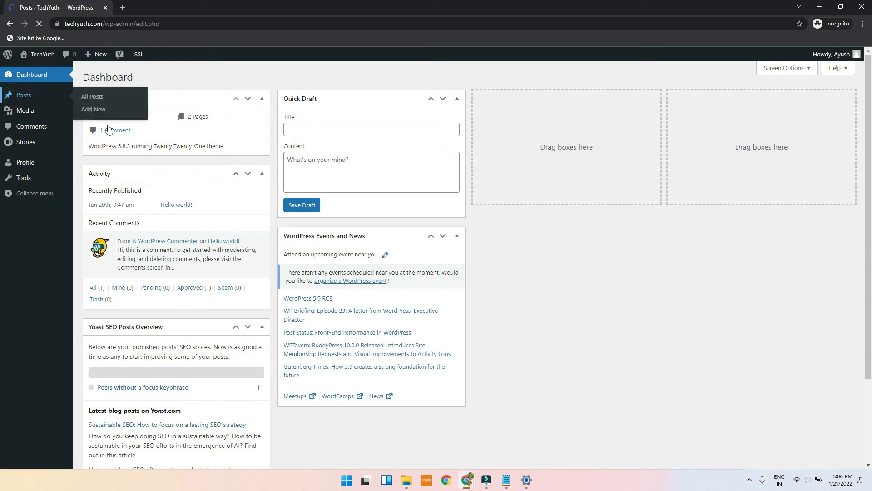
Step: Start a new post as the Author, check Categories offers only Uncategorized, then leave and minimise
left_click(138, 77)
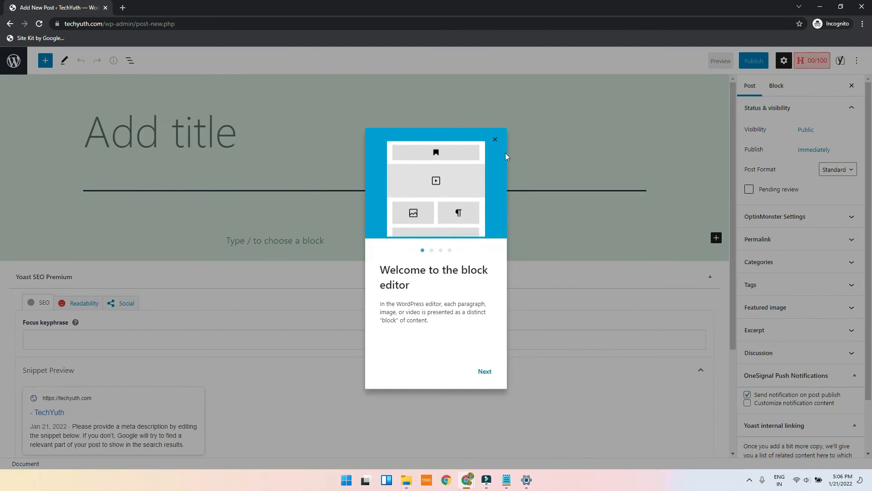
left_click(496, 140)
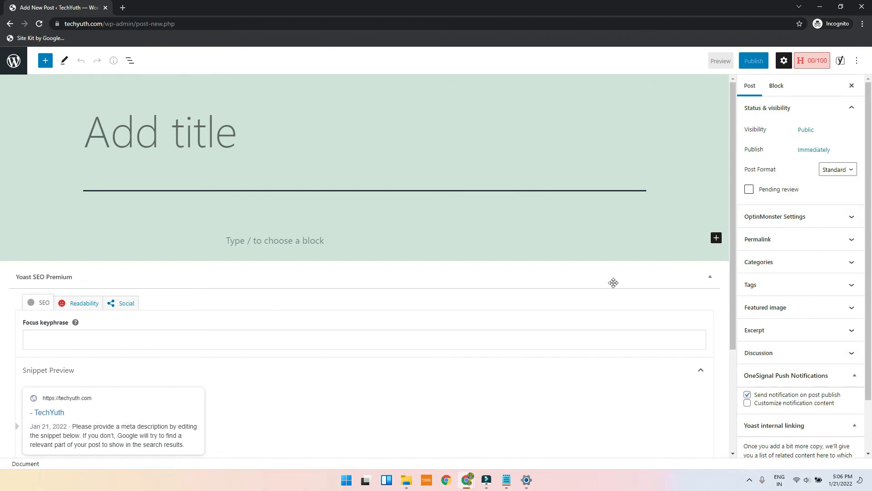
left_click(767, 270)
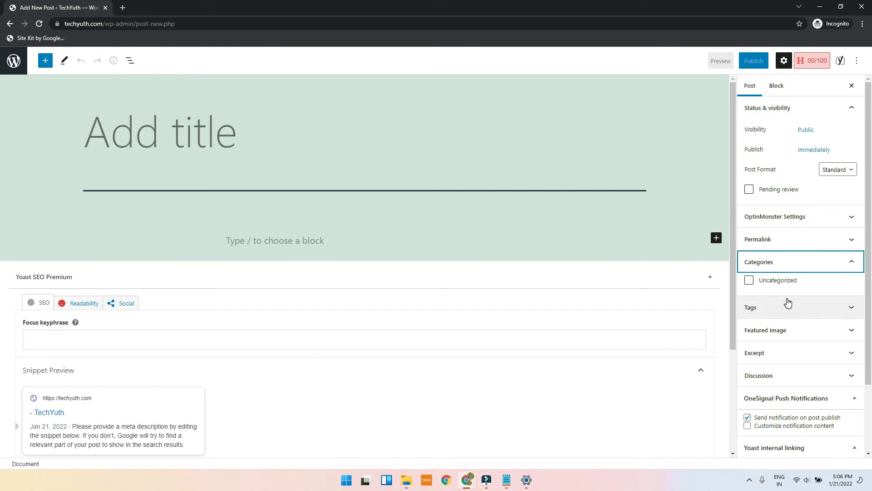
mouse_move(466, 487)
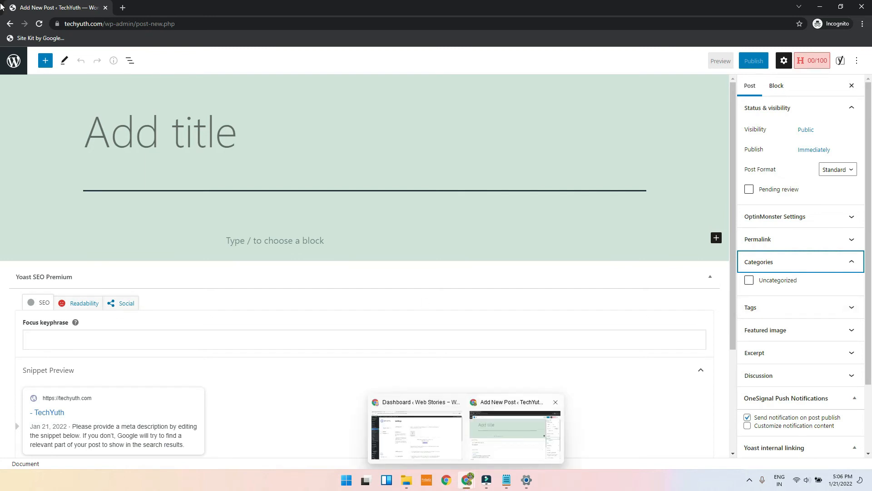
left_click(14, 60)
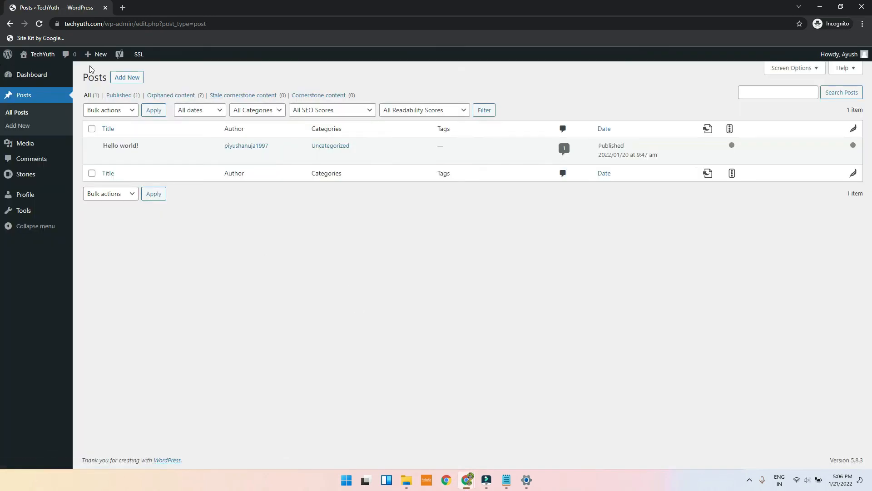
left_click(820, 6)
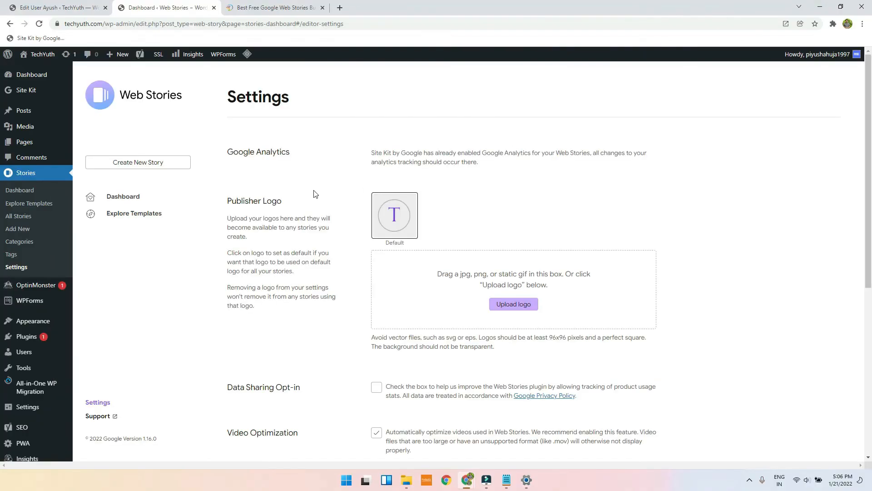
Step: On the Edit User tab, change the user's role to Editor and click Update User
left_click(59, 7)
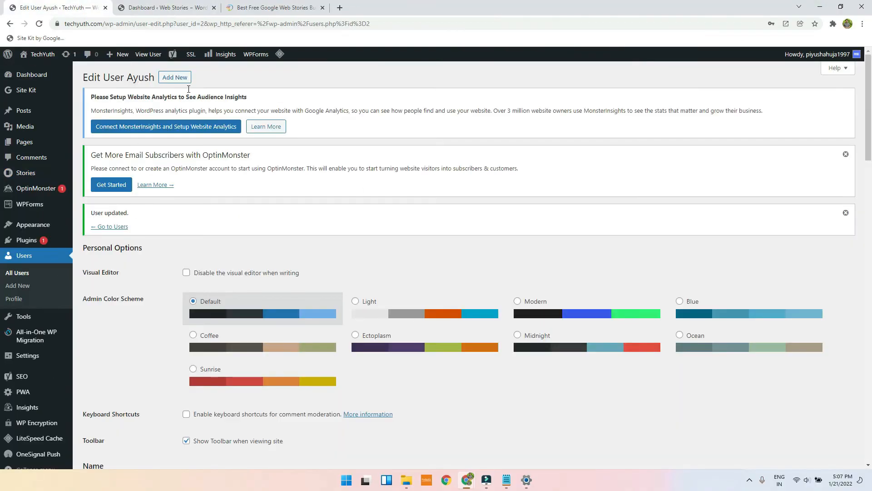
scroll(214, 263, "down", 3)
scroll(213, 263, "up", 3)
scroll(210, 262, "down", 5)
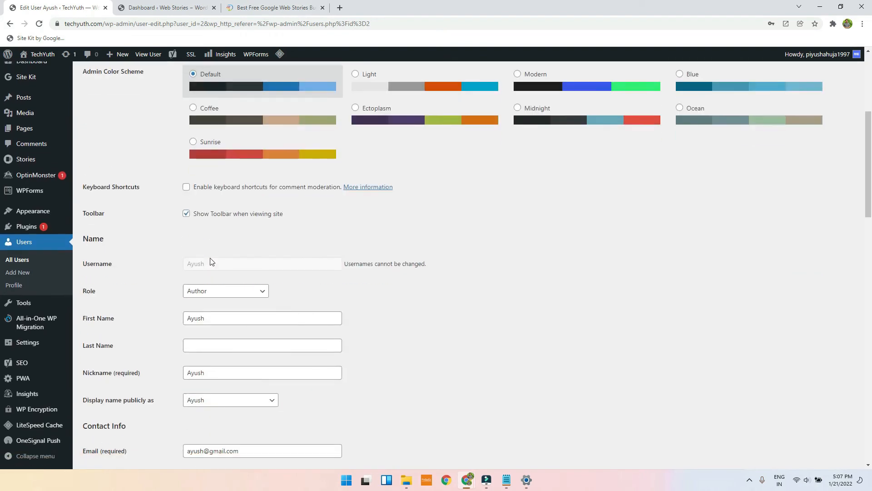
scroll(210, 262, "down", 2)
left_click(212, 200)
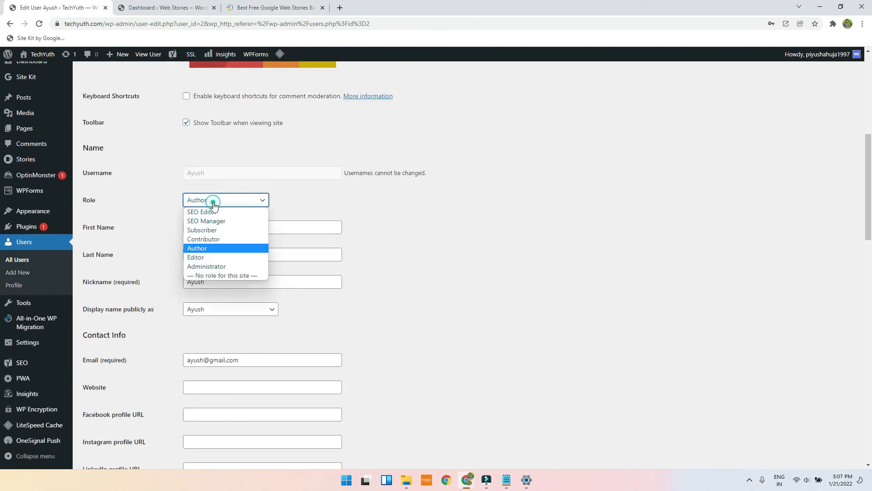
left_click(211, 257)
scroll(571, 281, "down", 5)
scroll(572, 281, "down", 15)
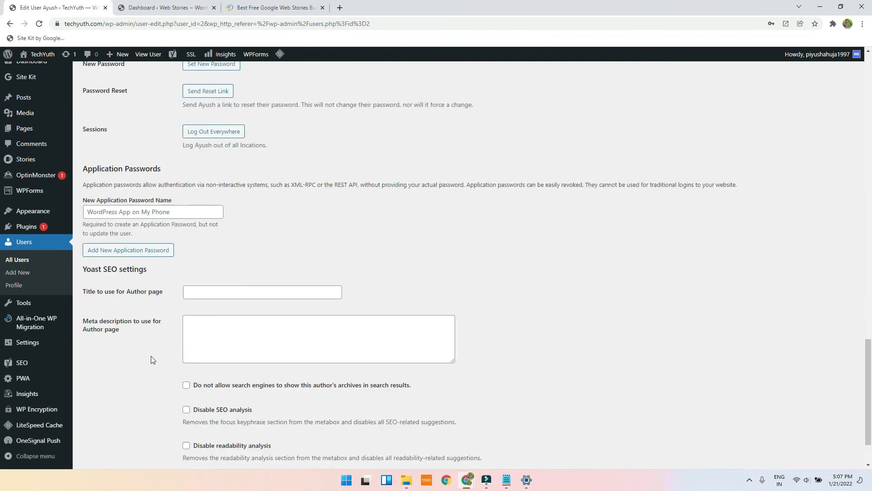
left_click(97, 422)
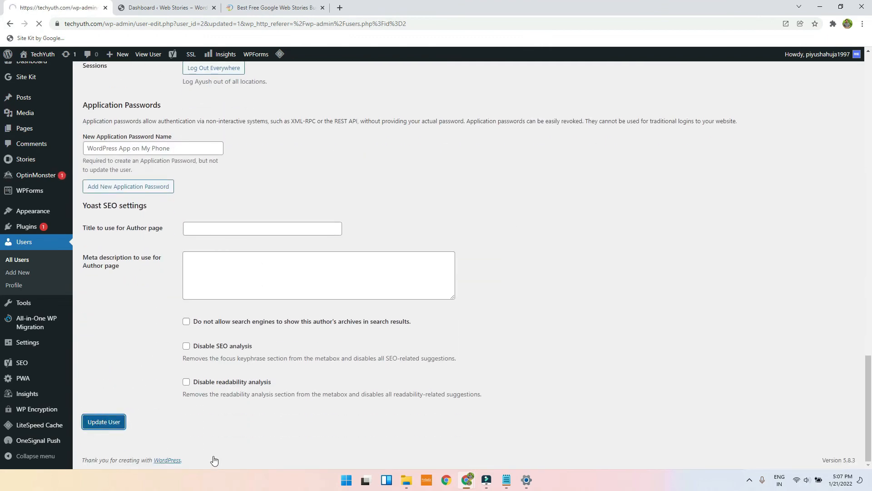
Step: As the Editor, reload Posts, open Hello world! for editing, then close the incognito window
mouse_move(473, 478)
left_click(492, 434)
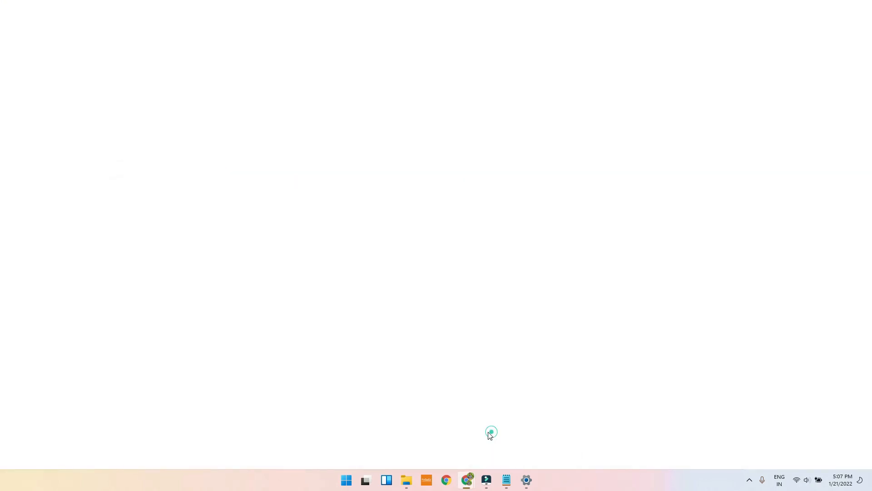
left_click(40, 23)
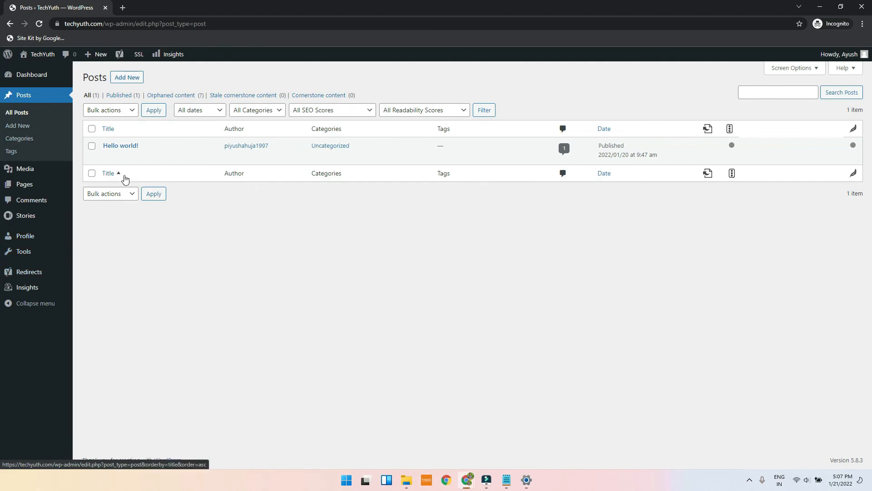
left_click(107, 157)
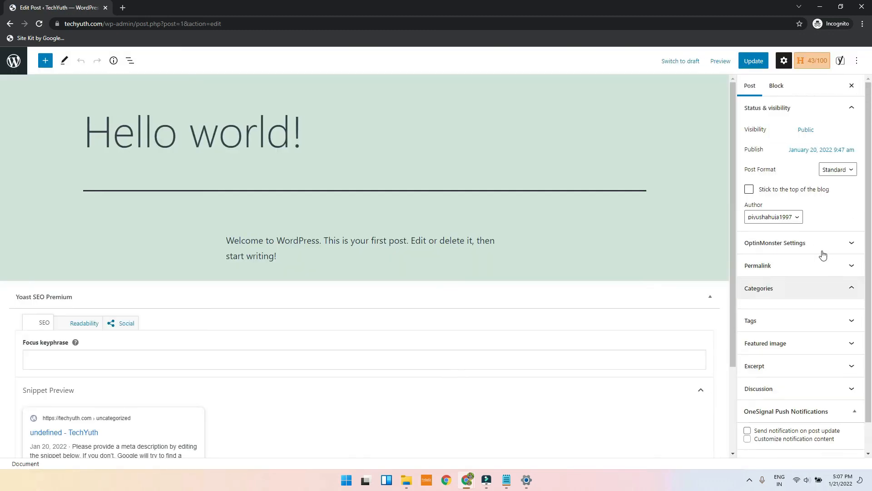
left_click(831, 309)
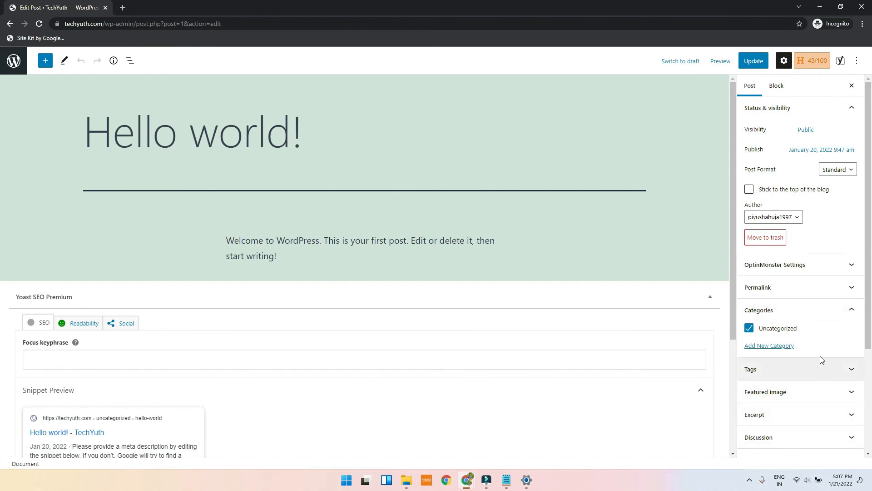
left_click(14, 66)
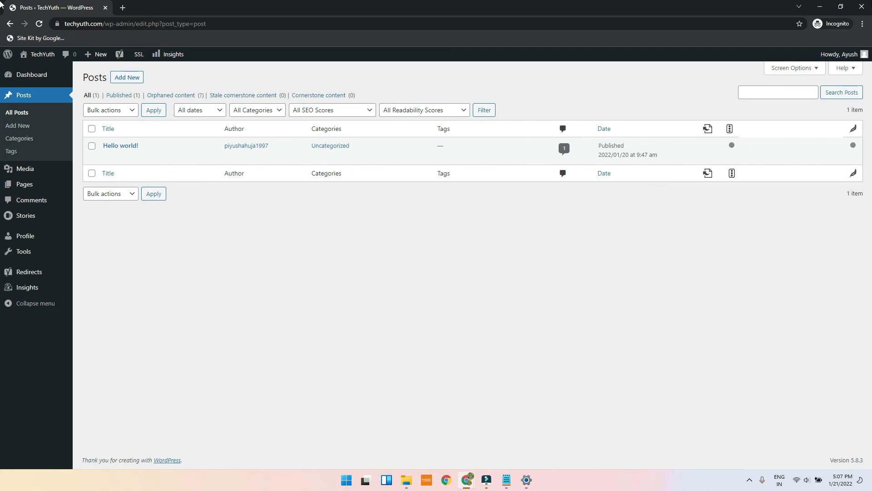
left_click(862, 7)
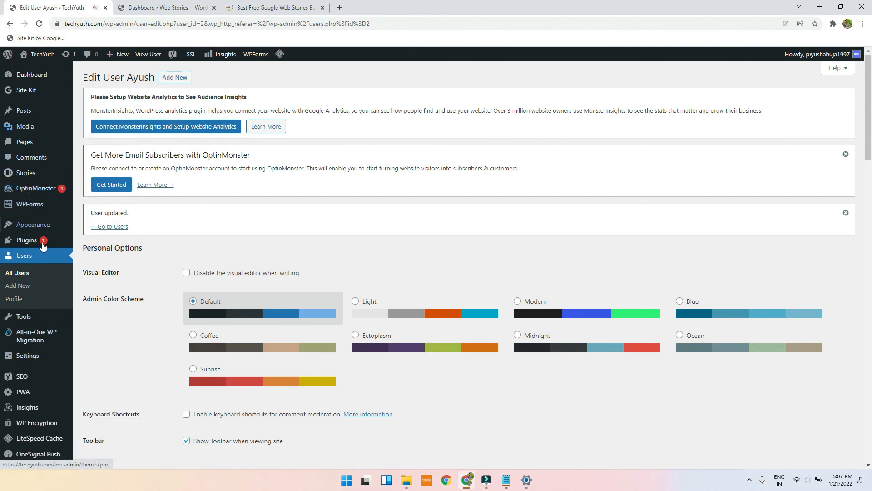
Step: From All Users, delete the new user with 'Delete all content' and confirm the deletion
left_click(17, 273)
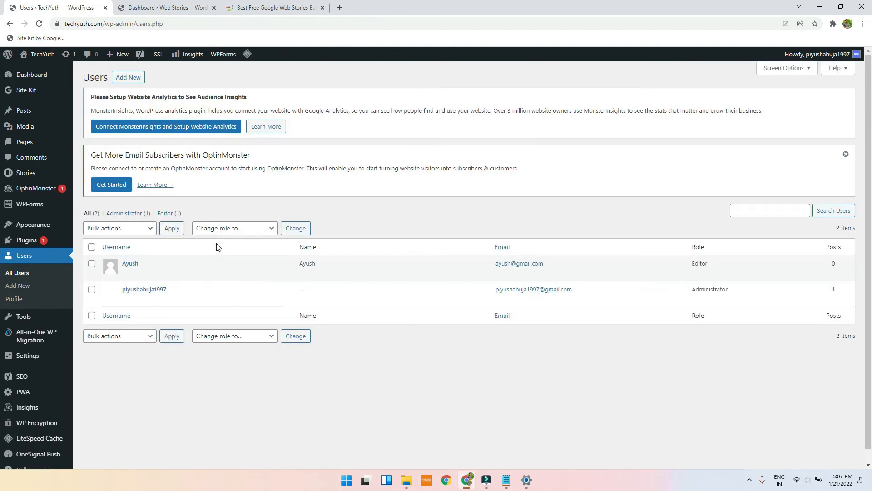
scroll(216, 247, "down", 1)
mouse_move(193, 250)
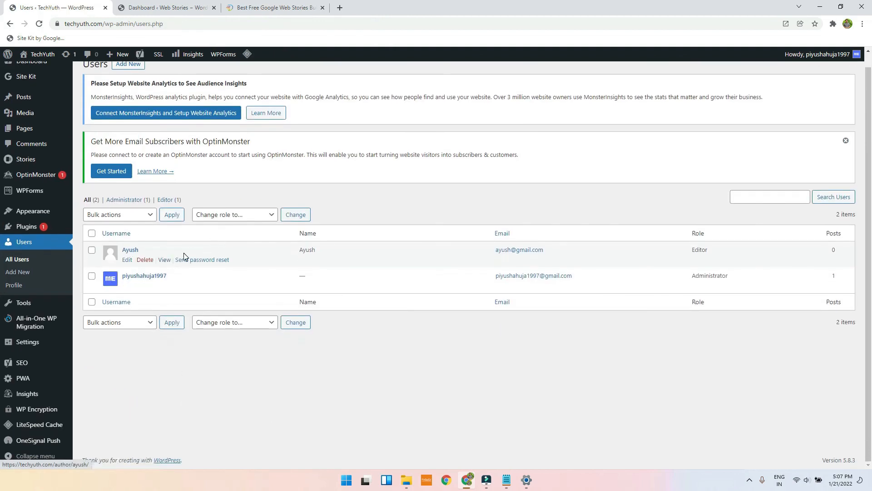
left_click(145, 261)
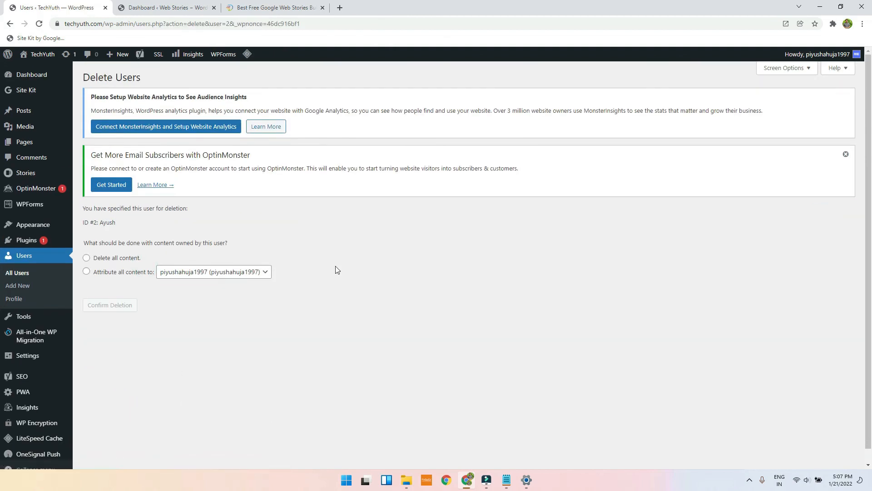
left_click(126, 260)
left_click(121, 306)
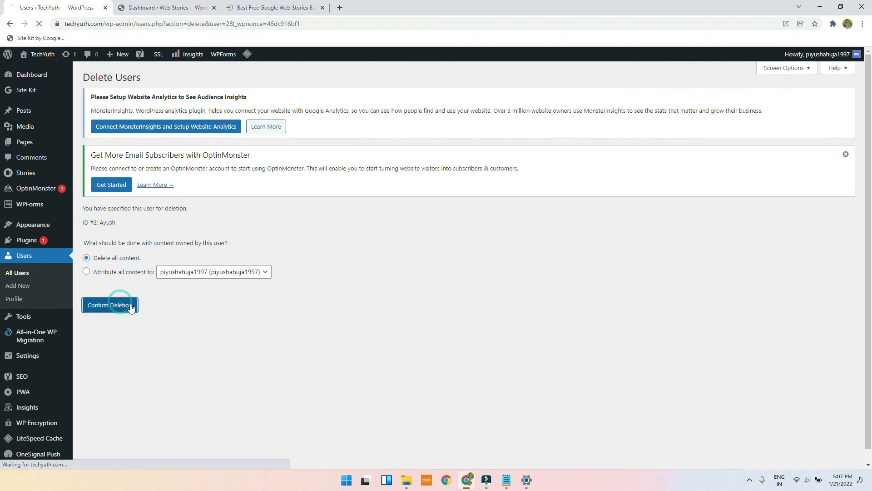